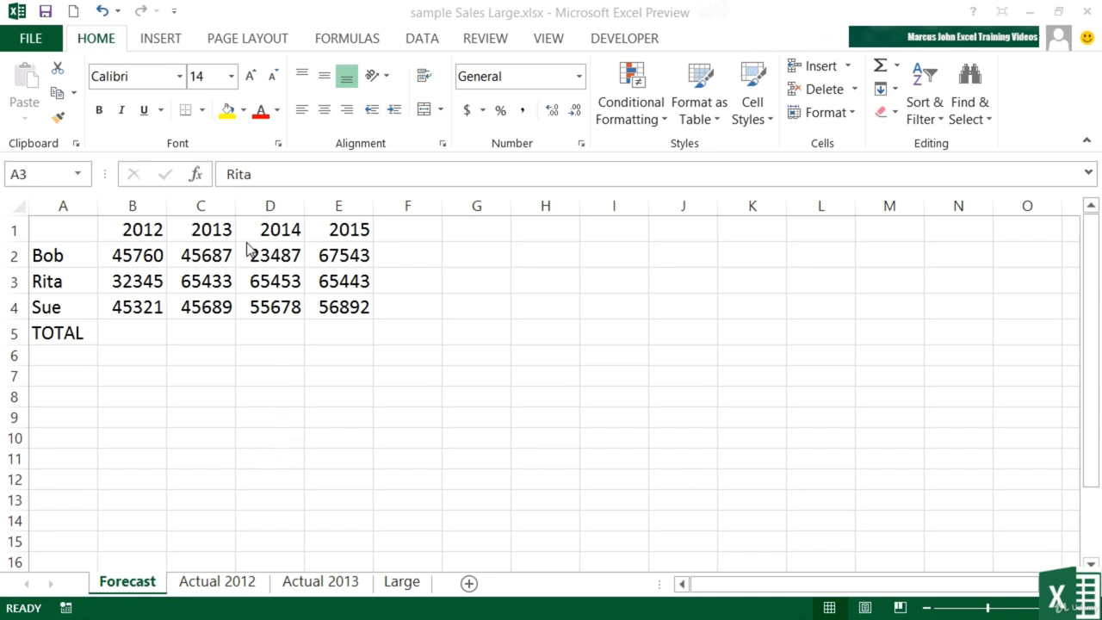
Step: Append a surname to each of the three first names in cells A2:A4 of the Forecast sheet
{"action": "double_click", "coordinate": [78, 256]}
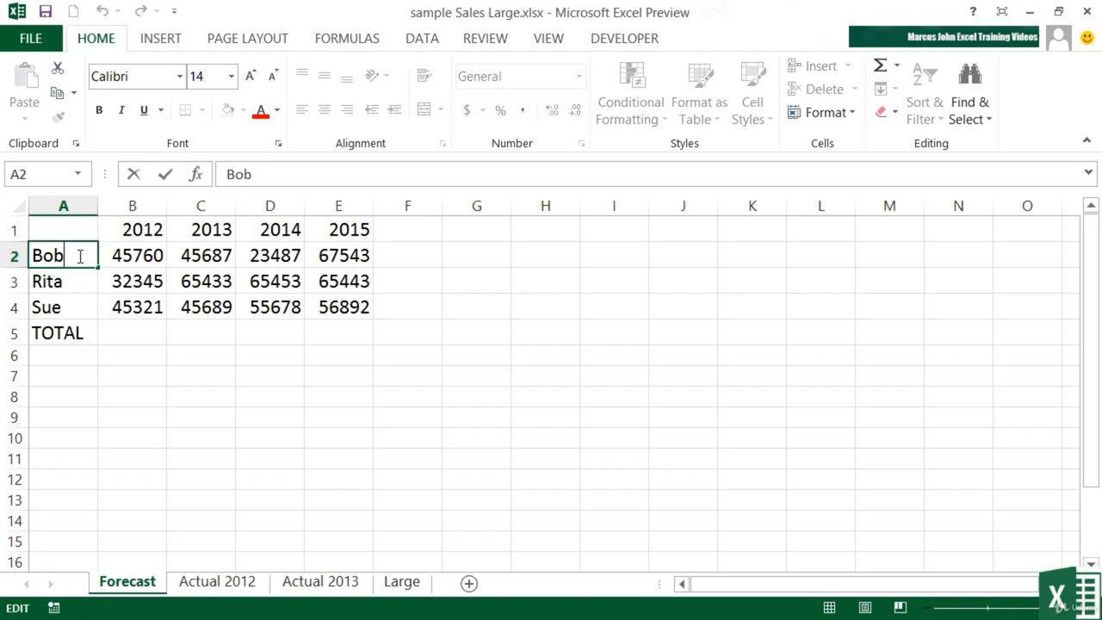
{"action": "type", "text": "Haward"}
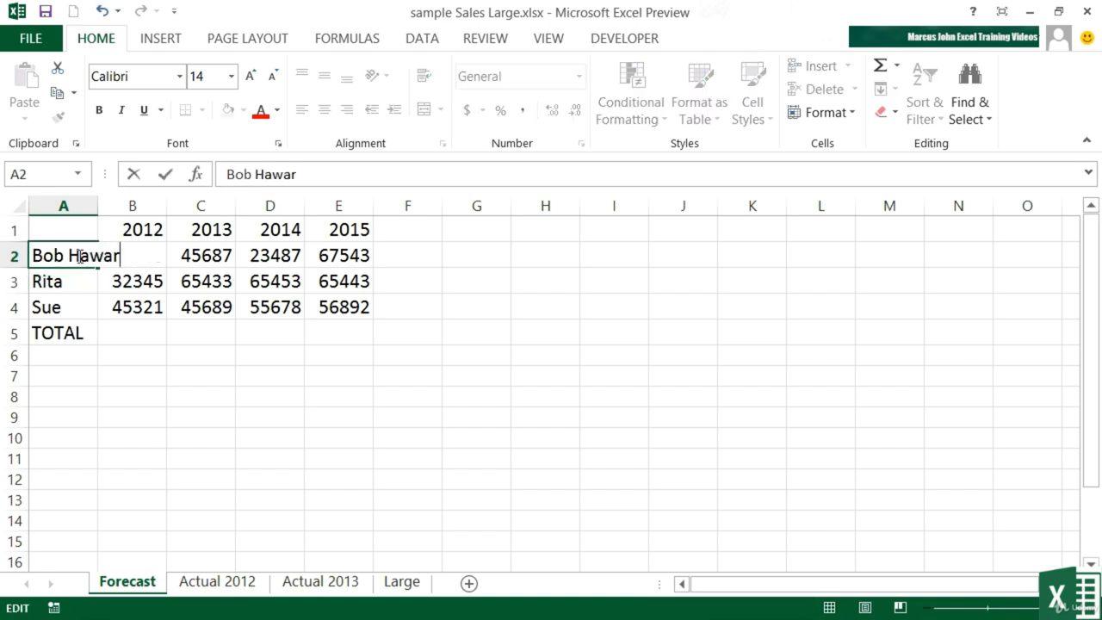
{"action": "double_click", "coordinate": [72, 282]}
{"action": "type", "text": "Jones"}
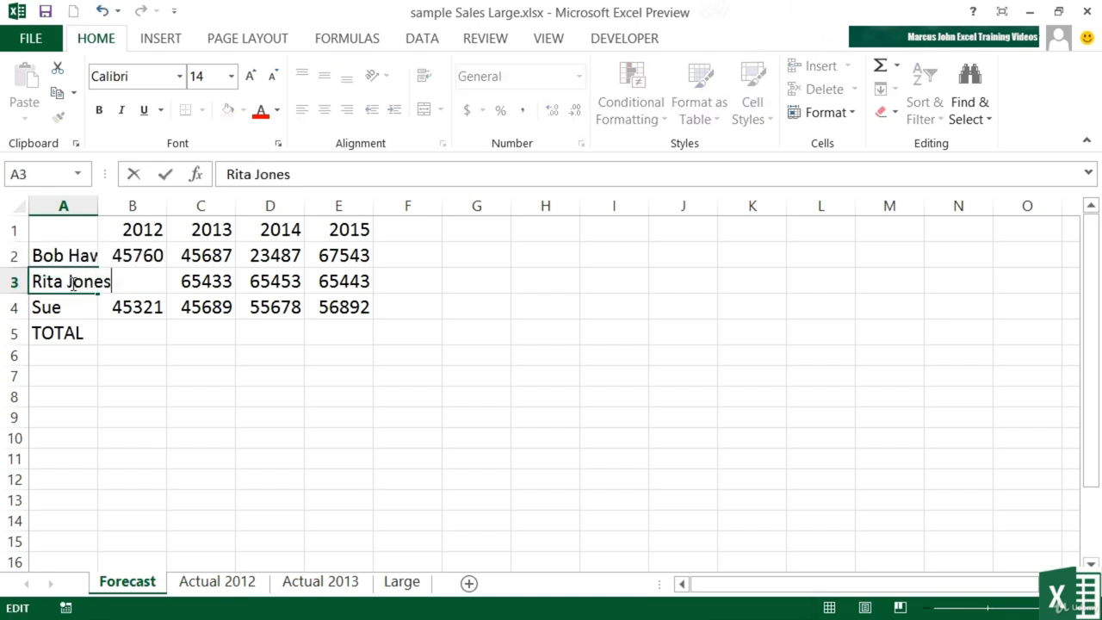
{"action": "double_click", "coordinate": [84, 308]}
{"action": "type", "text": "Fernandez"}
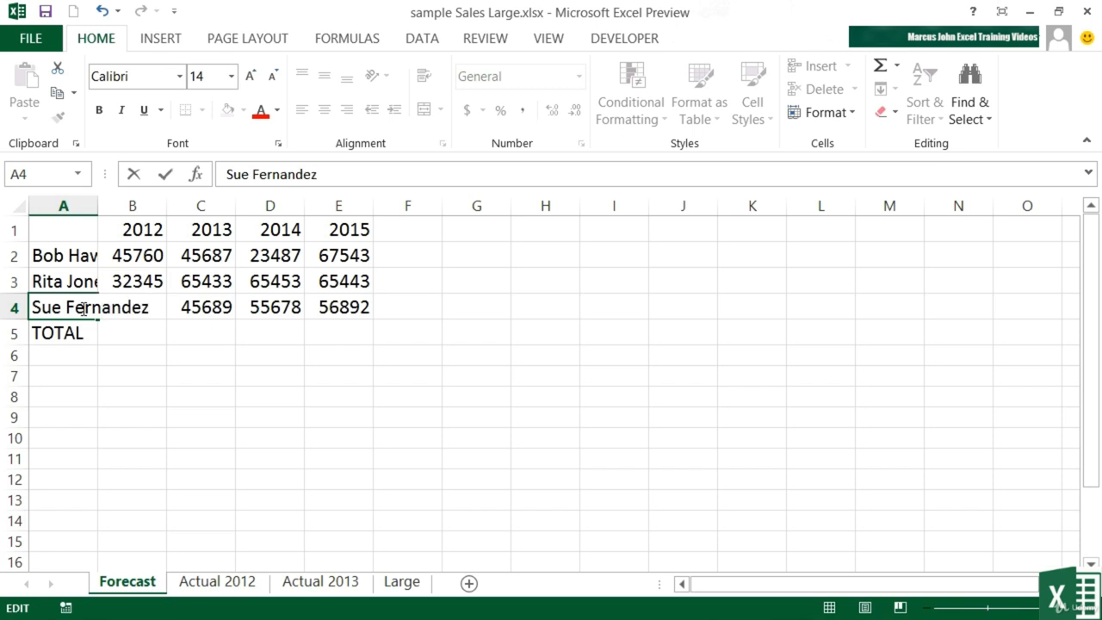
{"action": "key", "text": "Return"}
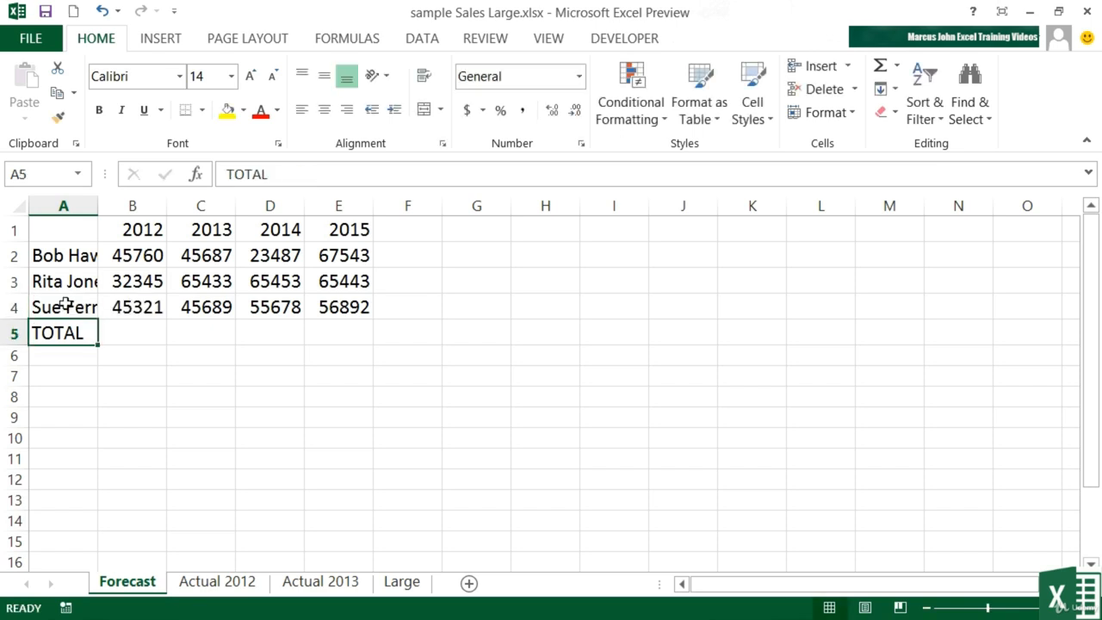
Step: Try out manual widths for column A, and AutoFit it to the longest name it contains
{"action": "left_click", "coordinate": [78, 309]}
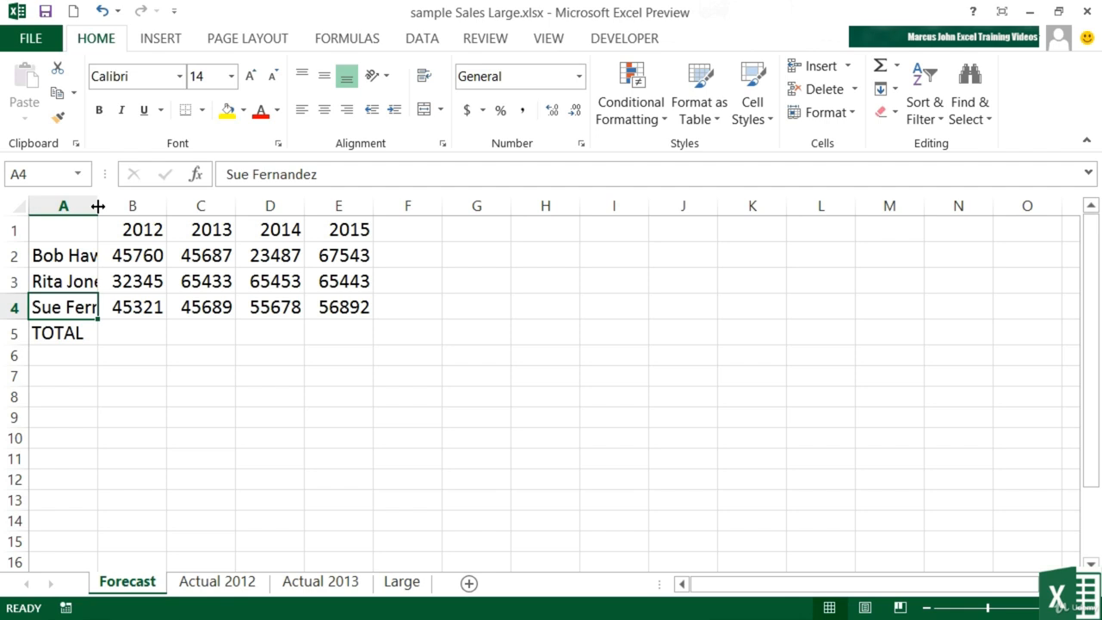
{"action": "left_click_drag", "start_coordinate": [98, 206], "coordinate": [142, 206]}
{"action": "left_click_drag", "start_coordinate": [143, 206], "coordinate": [156, 204]}
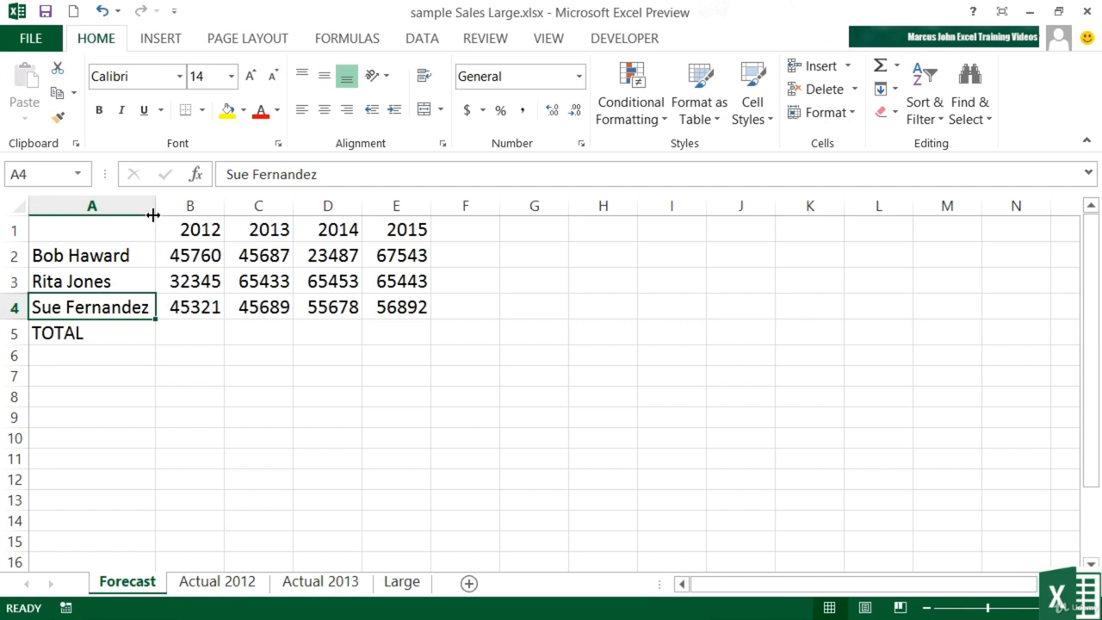
{"action": "left_click_drag", "start_coordinate": [155, 215], "coordinate": [97, 215]}
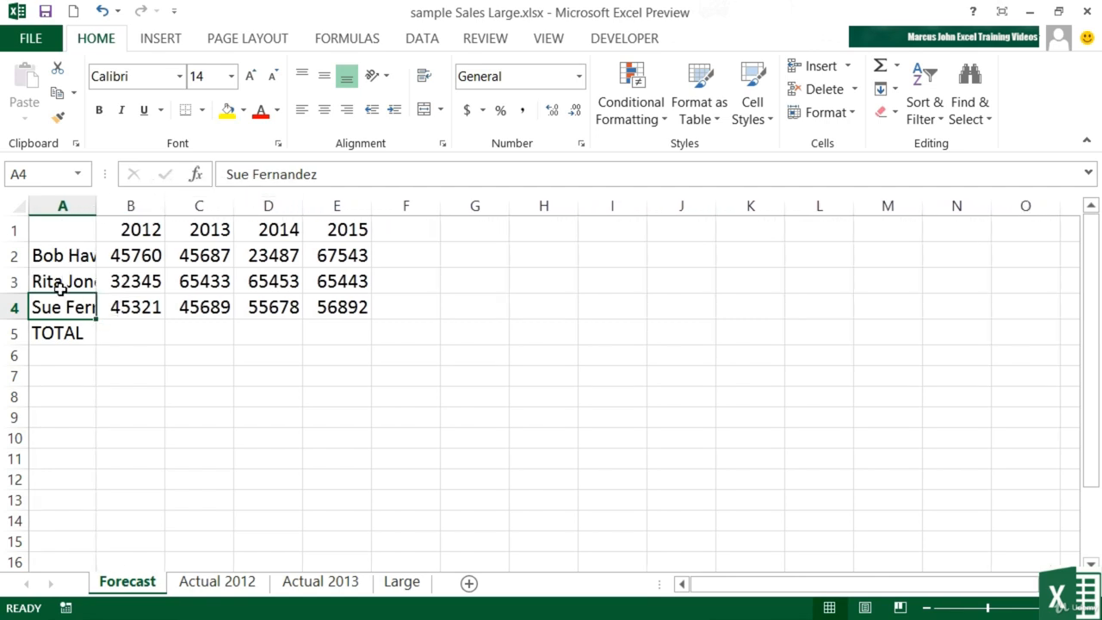
{"action": "double_click", "coordinate": [96, 205]}
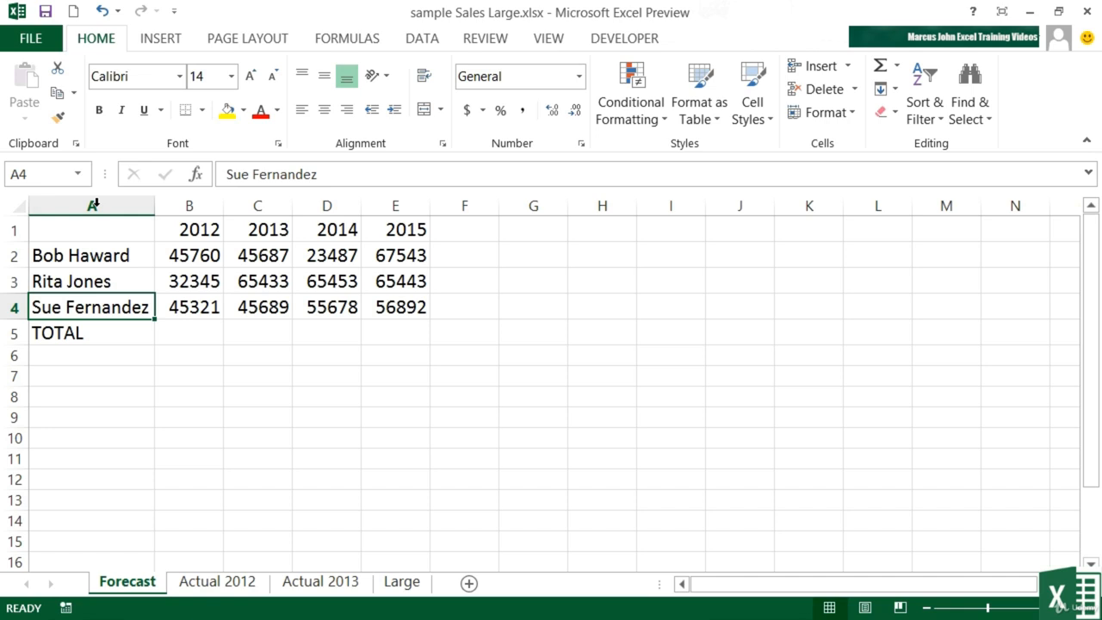
Step: Add a hyphenated second surname to the name in cell A2 and AutoFit column A to it
{"action": "double_click", "coordinate": [130, 255]}
{"action": "type", "text": "-Bliss"}
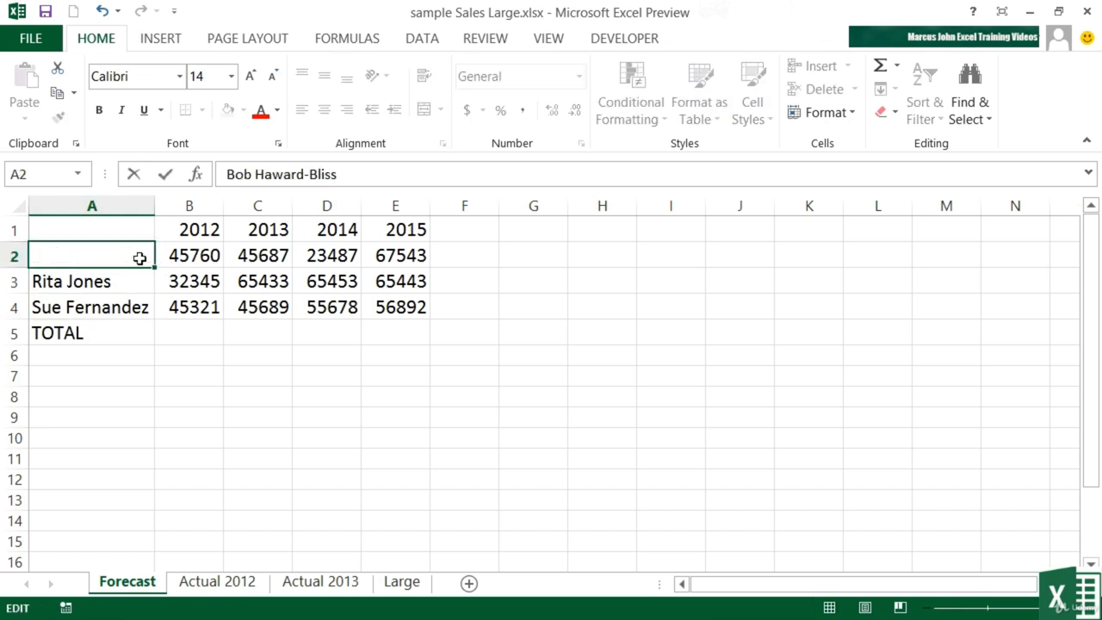
{"action": "key", "text": "Return"}
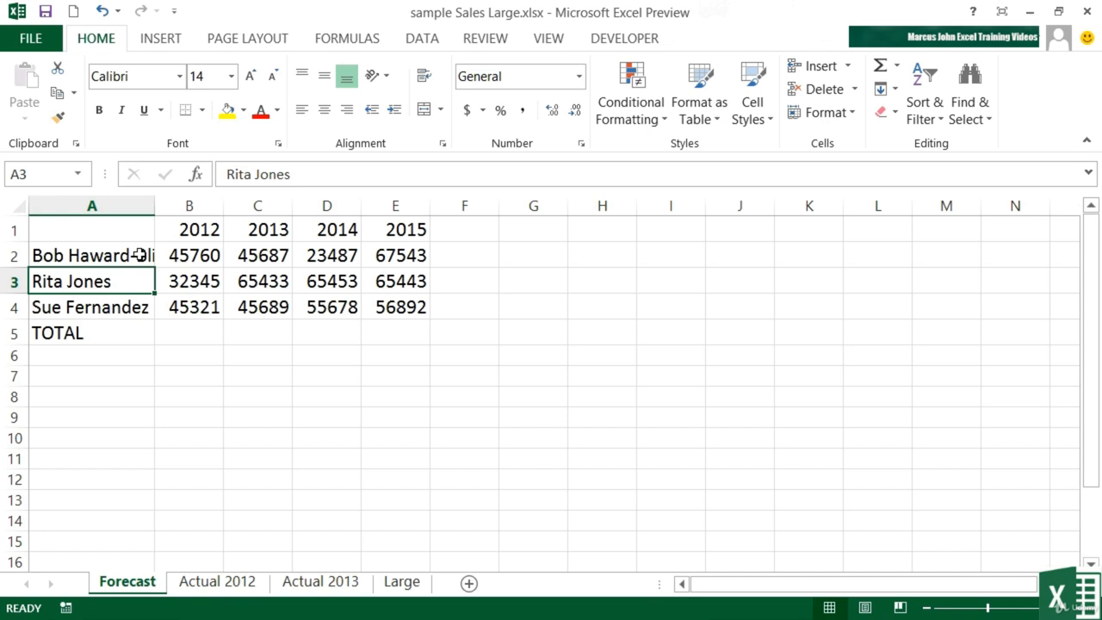
{"action": "double_click", "coordinate": [155, 210]}
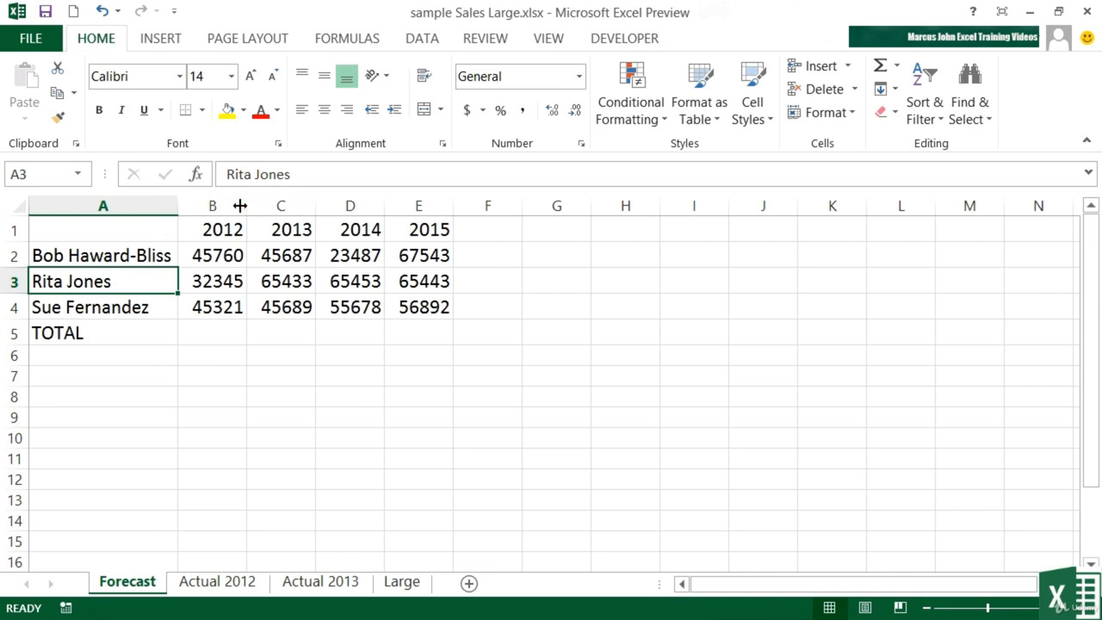
Step: Narrow column B slightly on the Forecast sheet, and AutoFit the date column A on the Actual 2012 sheet
{"action": "mouse_move", "coordinate": [245, 208]}
{"action": "left_mouse_down"}
{"action": "mouse_move", "coordinate": [269, 211]}
{"action": "mouse_move", "coordinate": [237, 207]}
{"action": "left_mouse_up"}
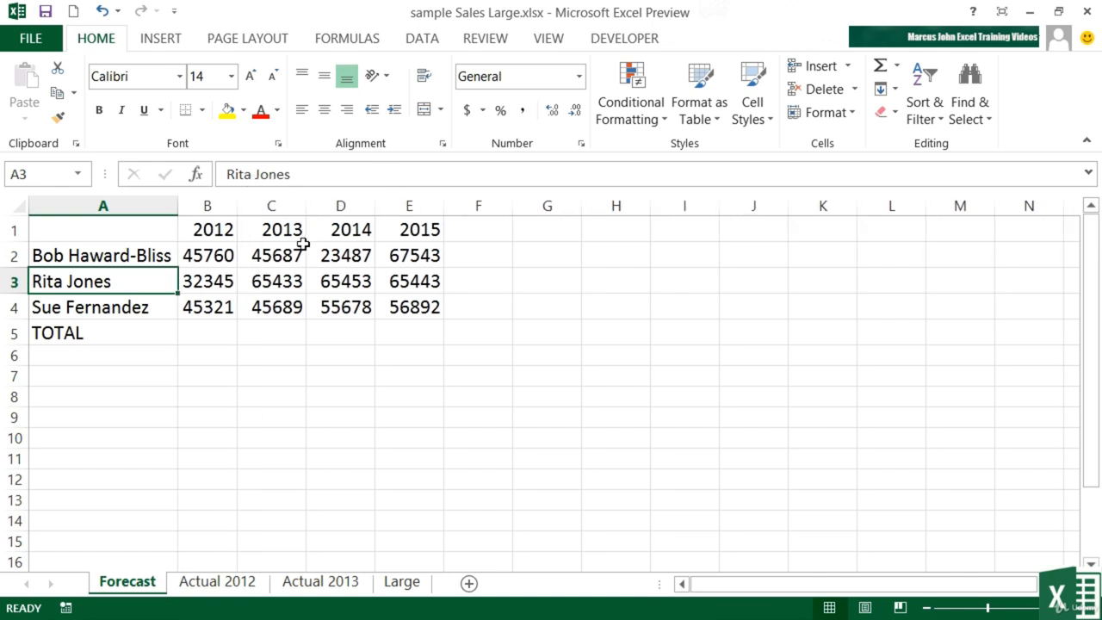
{"action": "left_click", "coordinate": [239, 585]}
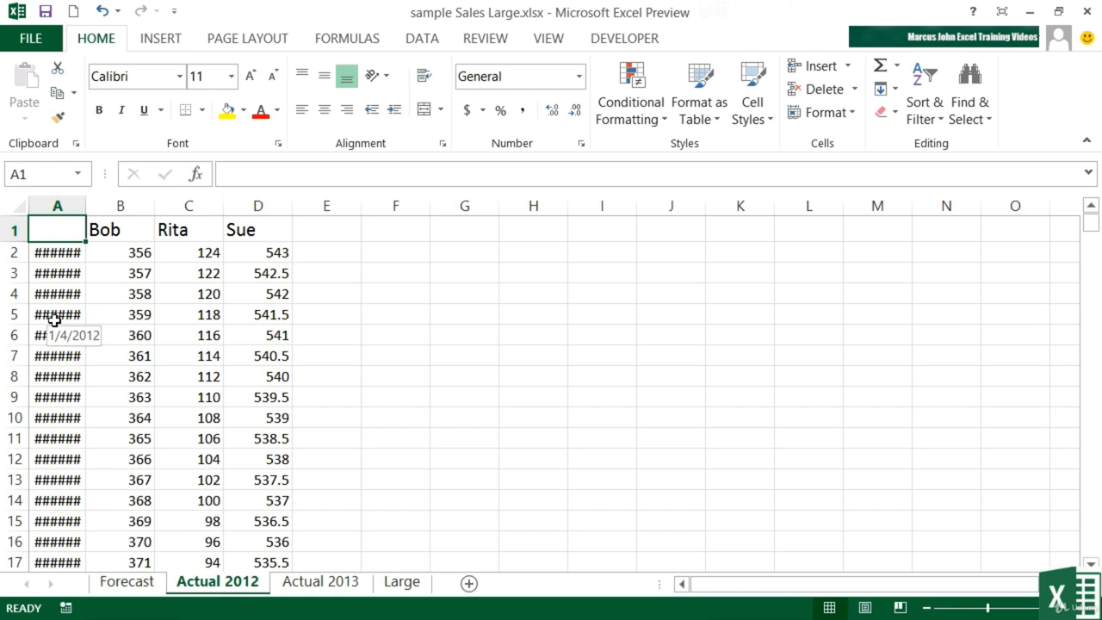
{"action": "double_click", "coordinate": [80, 205]}
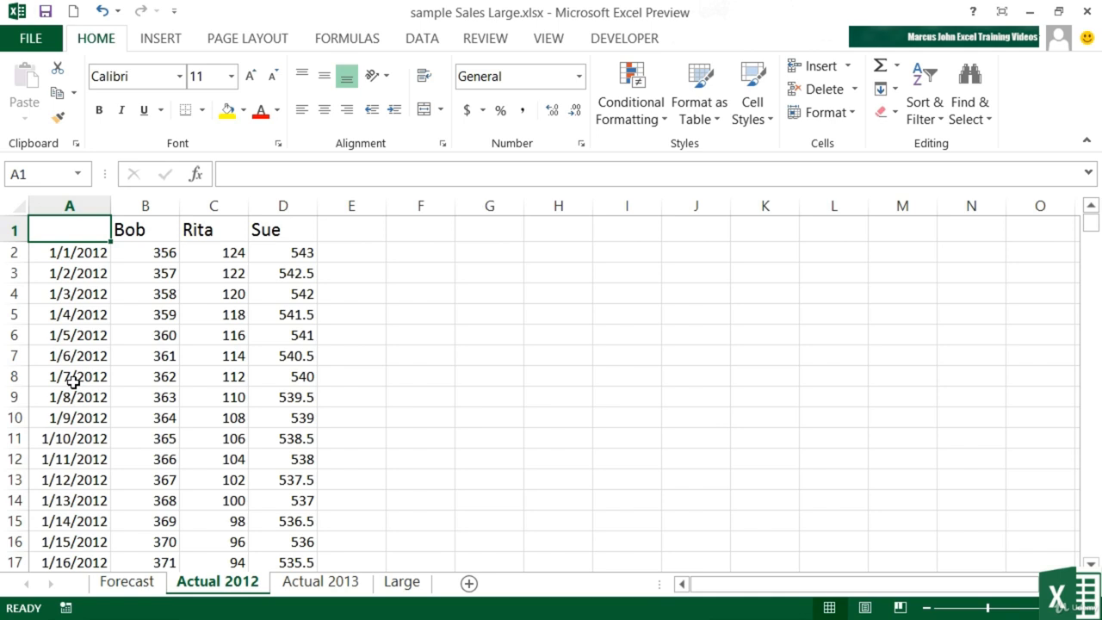
Step: On the Actual 2013 sheet, AutoFit columns A through D together to their contents
{"action": "left_click", "coordinate": [314, 583]}
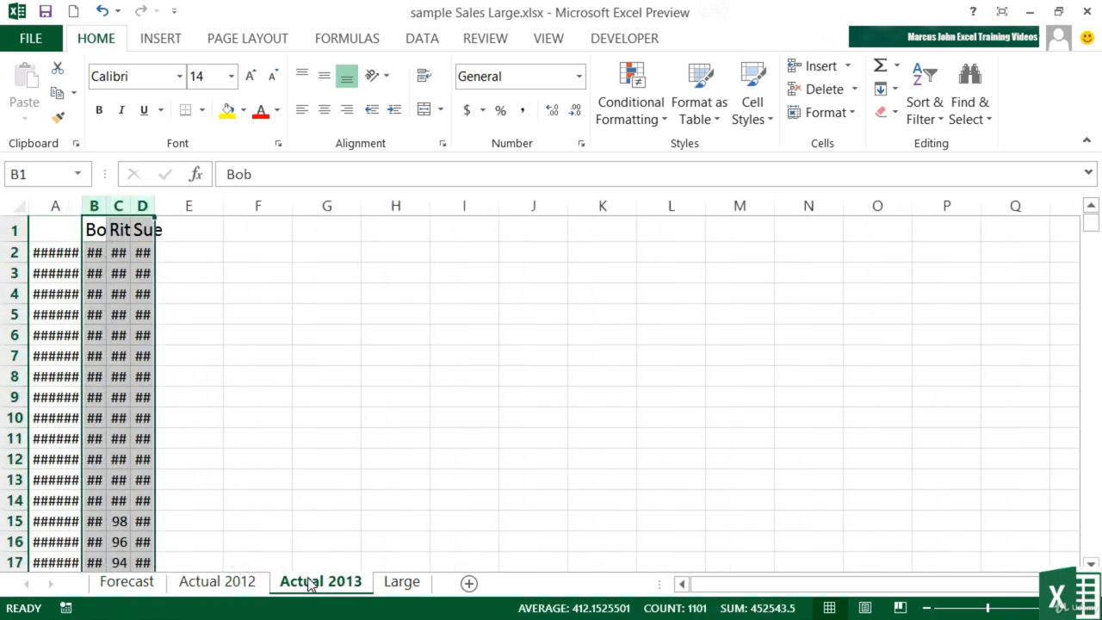
{"action": "left_click", "coordinate": [72, 260]}
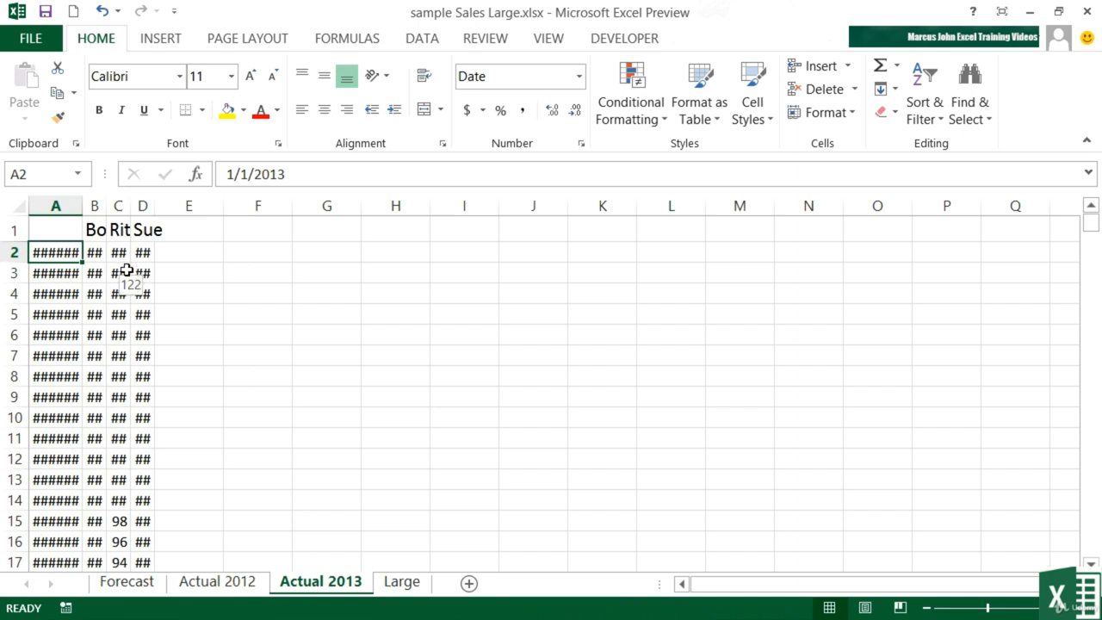
{"action": "left_click", "coordinate": [95, 229]}
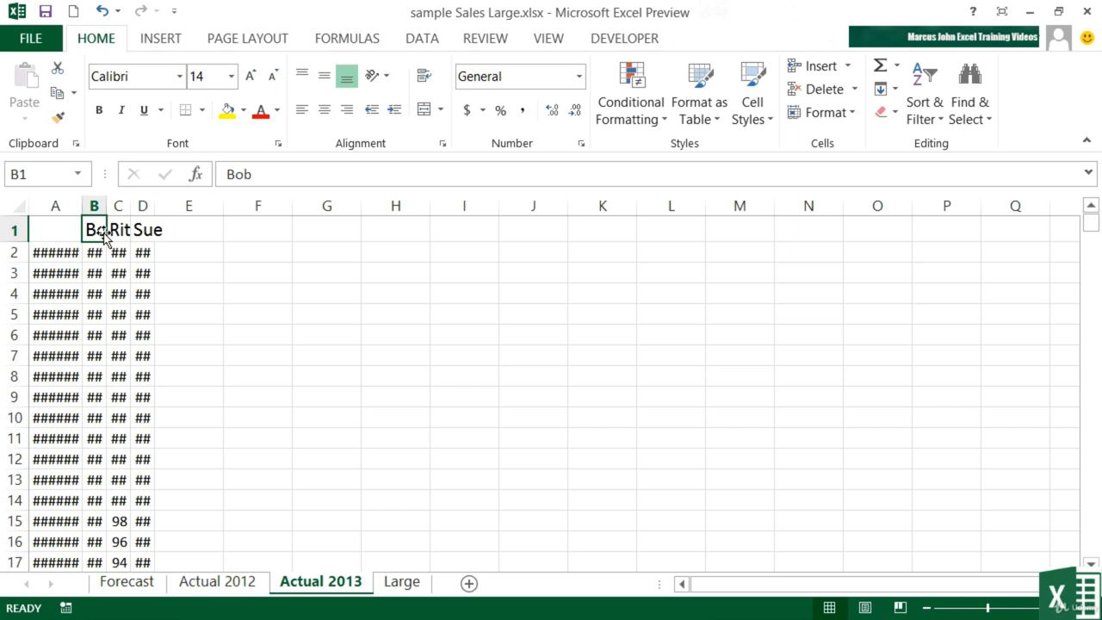
{"action": "left_click", "coordinate": [143, 229]}
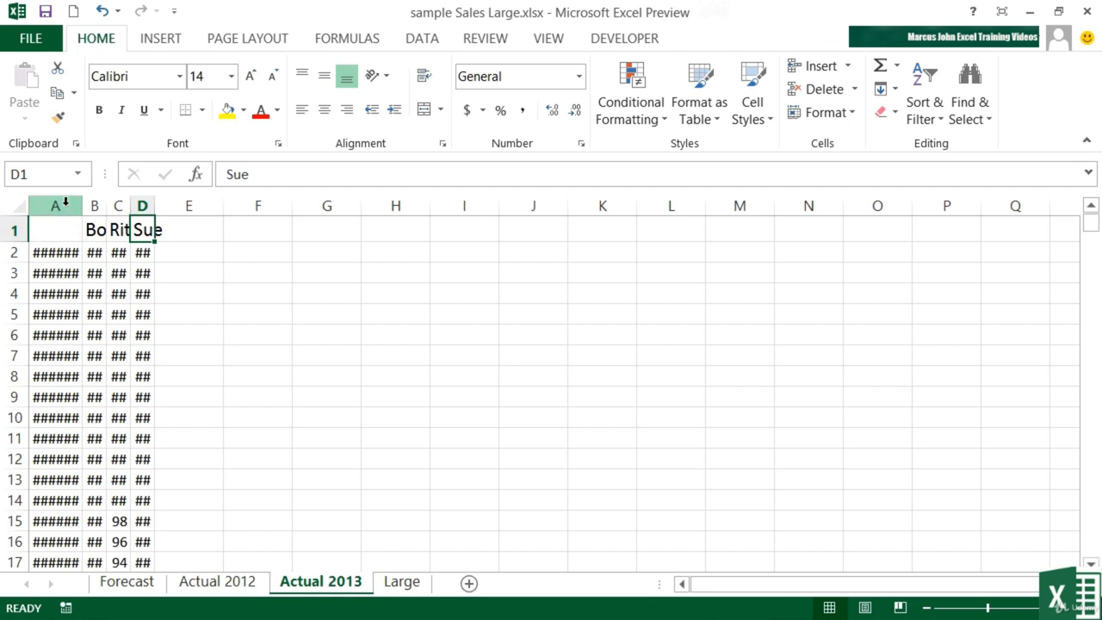
{"action": "left_click_drag", "start_coordinate": [64, 203], "coordinate": [142, 205]}
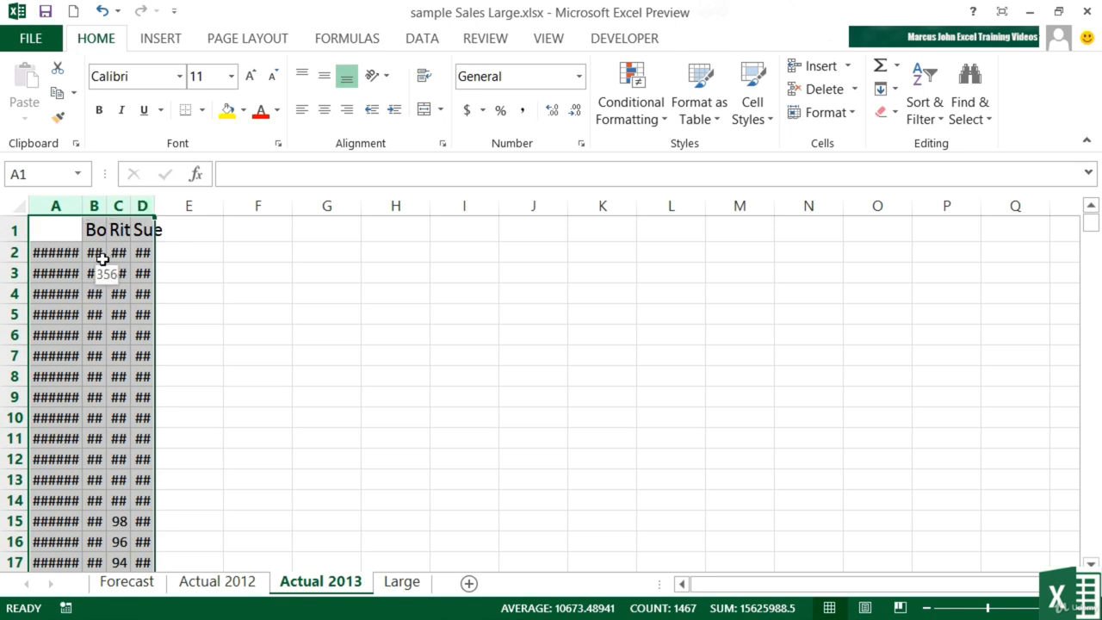
{"action": "double_click", "coordinate": [155, 203]}
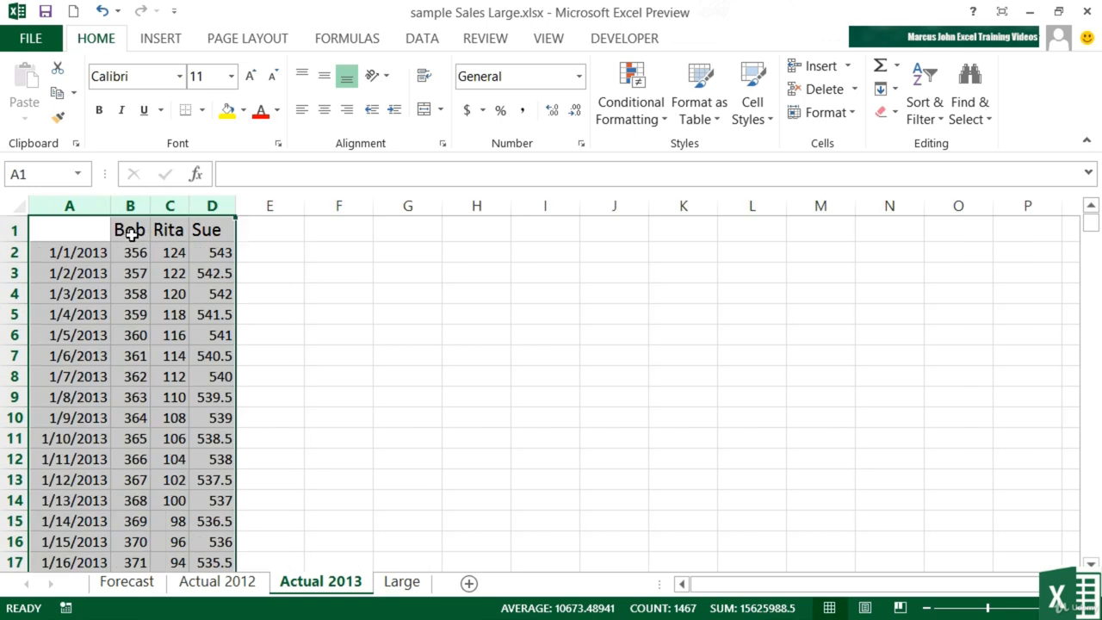
Step: Widen columns B through D of the Actual 2013 sheet together to one equal width
{"action": "left_click", "coordinate": [130, 231]}
{"action": "left_click_drag", "start_coordinate": [129, 205], "coordinate": [267, 207]}
{"action": "mouse_move", "coordinate": [345, 207]}
{"action": "left_mouse_down"}
{"action": "mouse_move", "coordinate": [371, 207]}
{"action": "mouse_move", "coordinate": [359, 206]}
{"action": "left_mouse_up"}
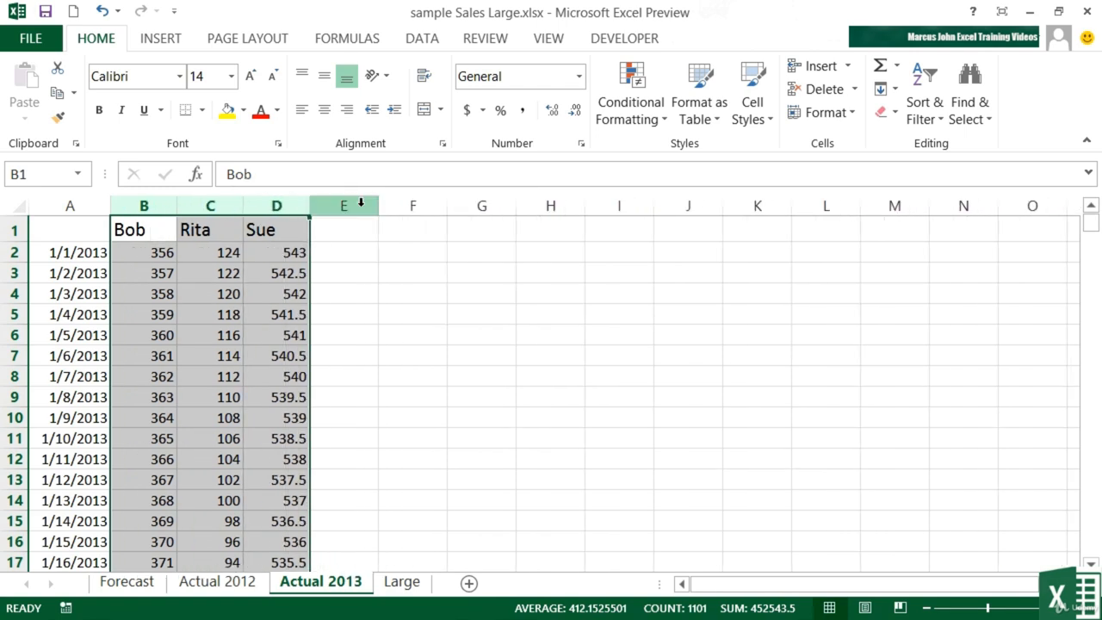
Step: On the Large sheet, AutoFit the Name column A to its longest entry
{"action": "left_click", "coordinate": [404, 584]}
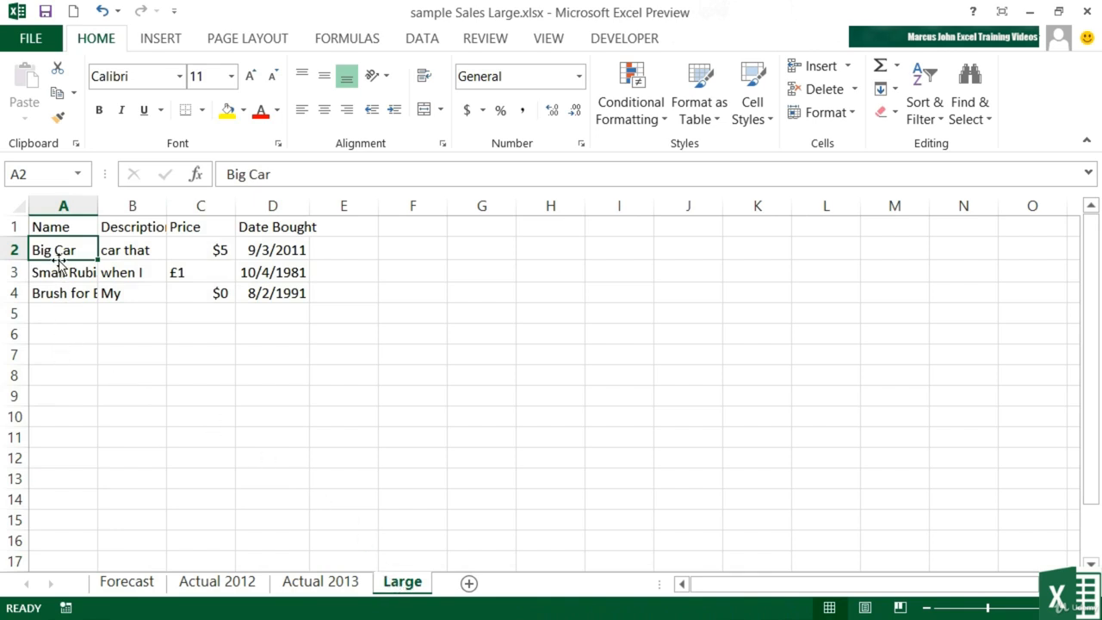
{"action": "left_click", "coordinate": [70, 206]}
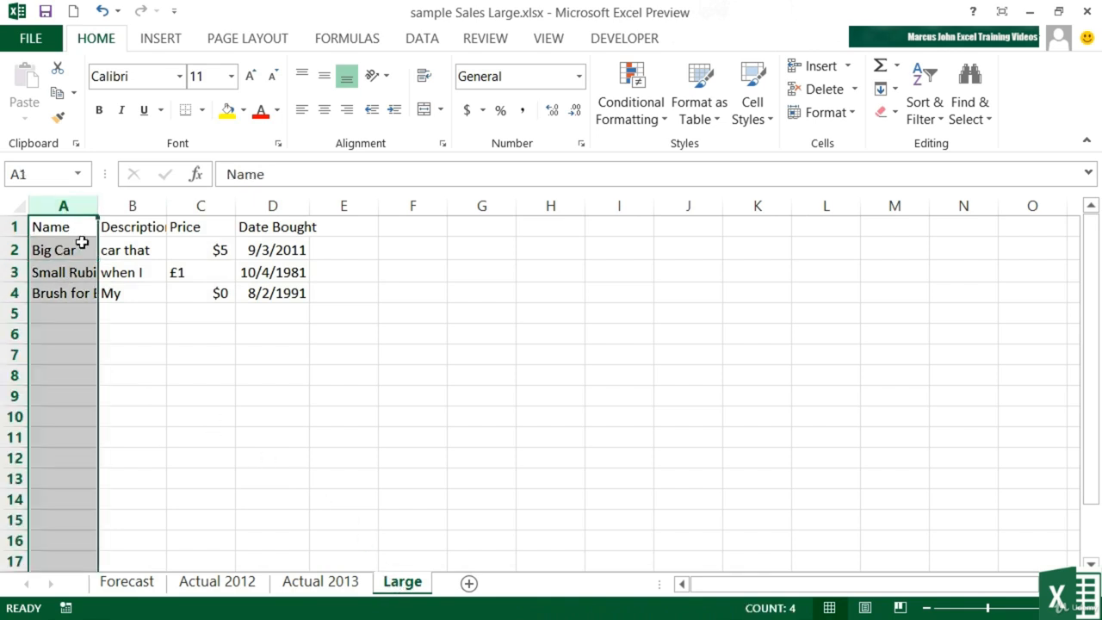
{"action": "double_click", "coordinate": [99, 205]}
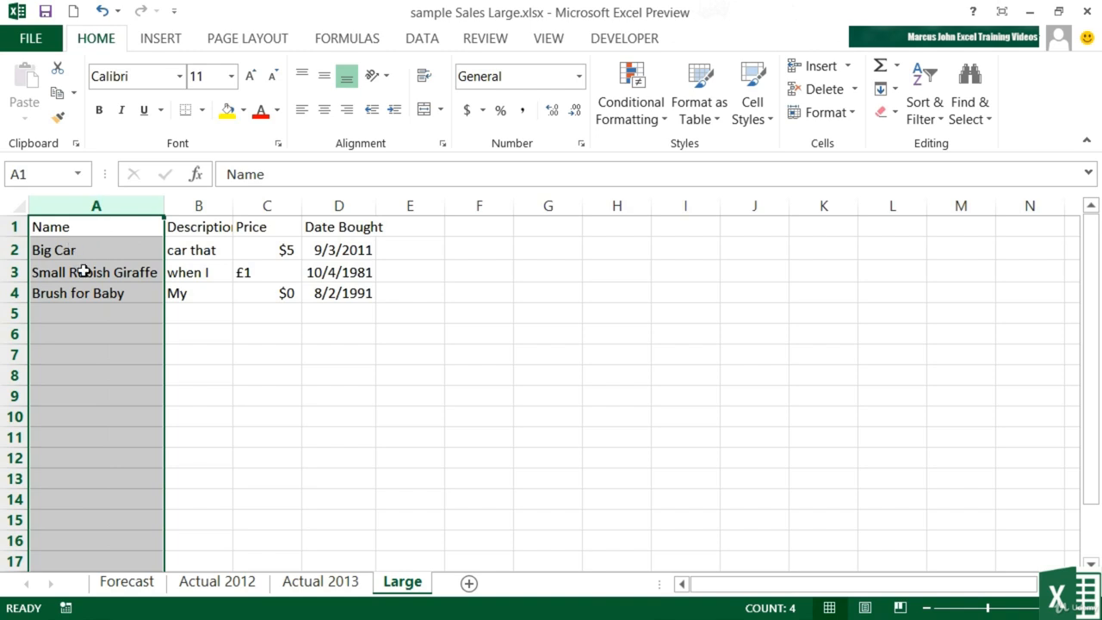
Step: AutoFit the Description column B of the Large sheet, and narrow it to about the width of column A
{"action": "left_click", "coordinate": [208, 249]}
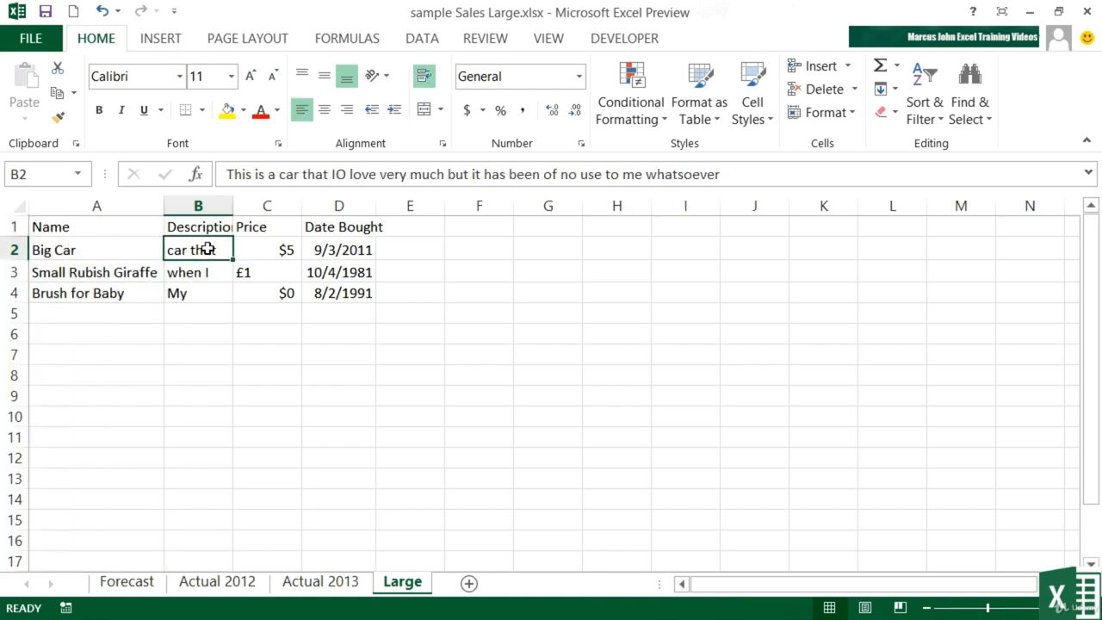
{"action": "left_click", "coordinate": [212, 271]}
{"action": "left_click", "coordinate": [207, 293]}
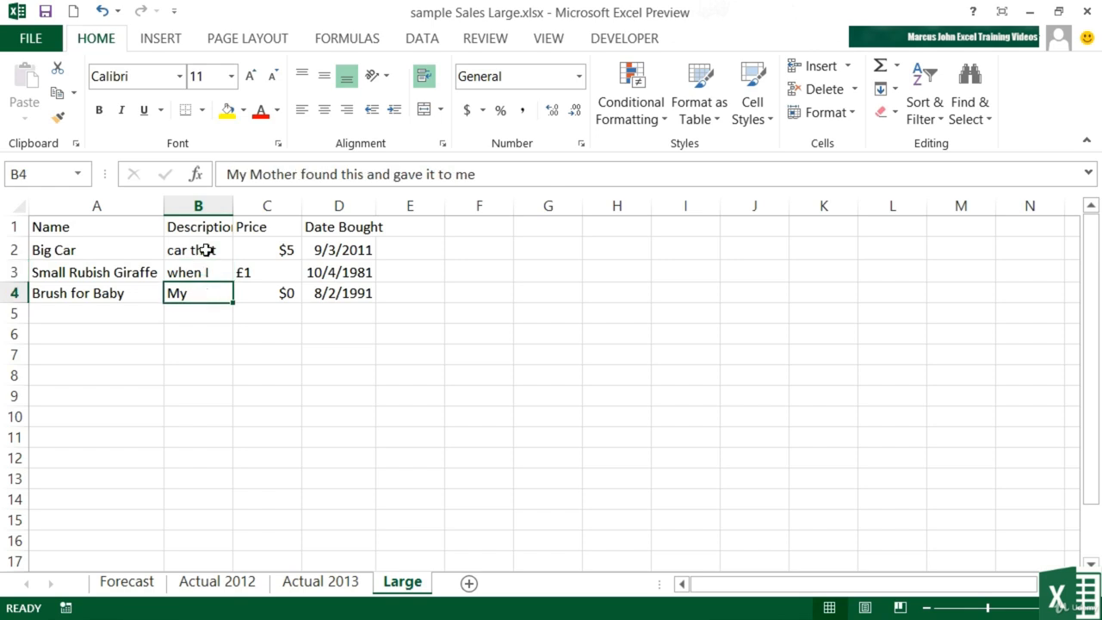
{"action": "left_click", "coordinate": [208, 250]}
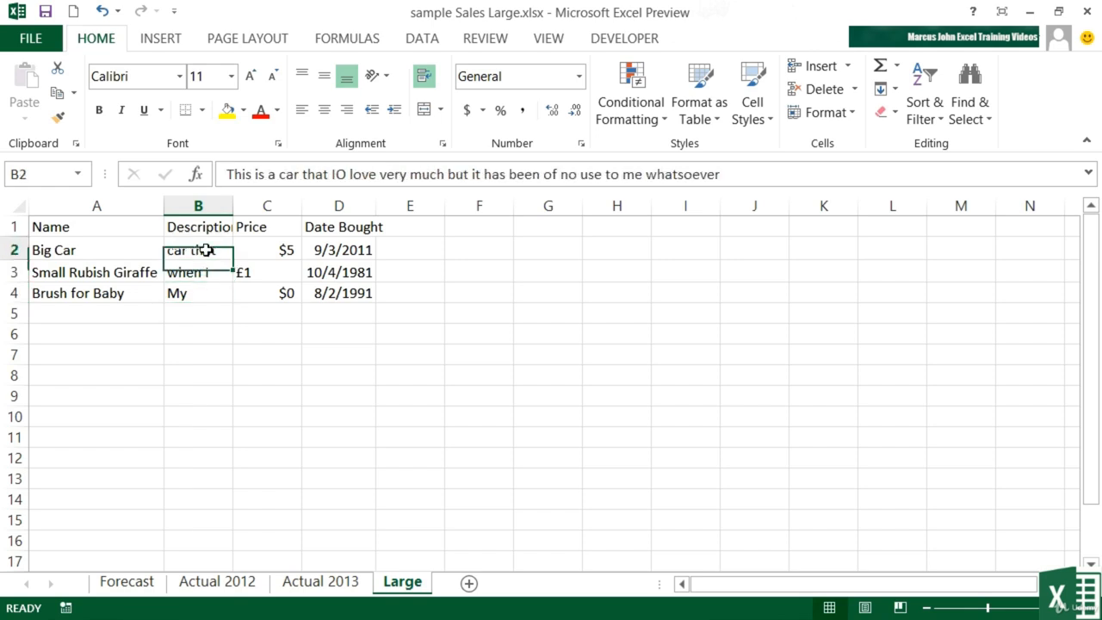
{"action": "double_click", "coordinate": [232, 206]}
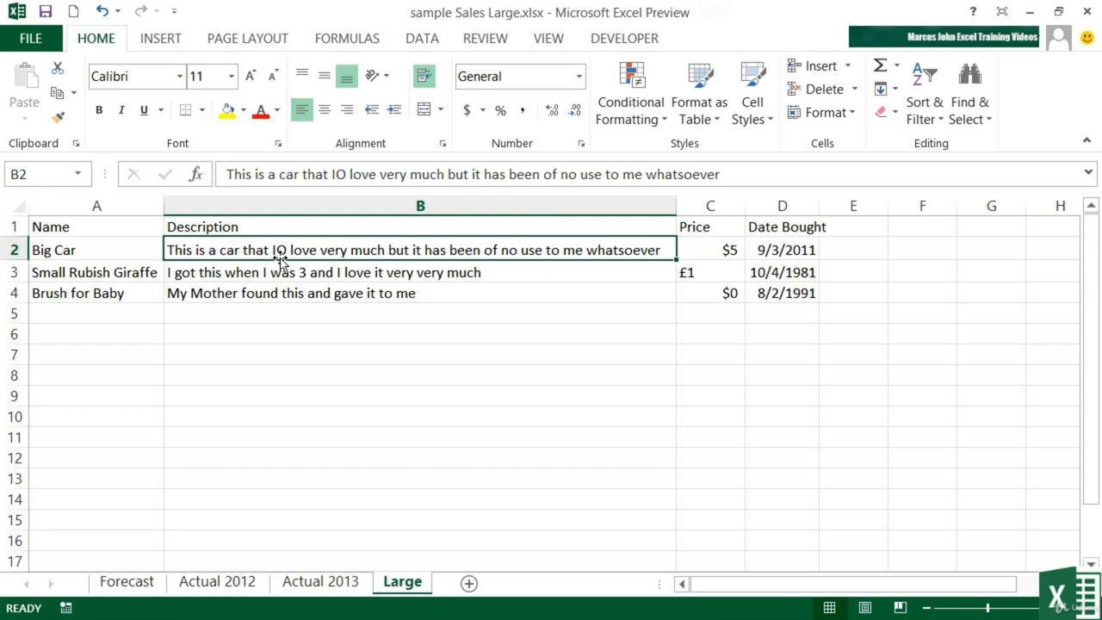
{"action": "left_click_drag", "start_coordinate": [677, 208], "coordinate": [301, 227]}
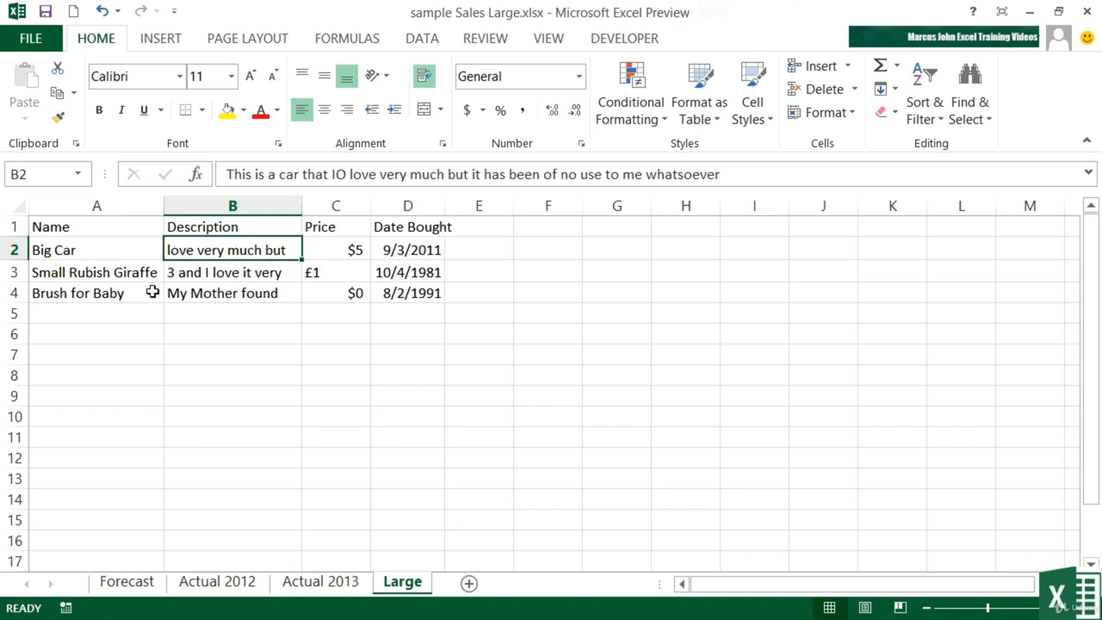
Step: AutoFit the height of the Big Car row to its wrapped description, and widen the Description column slightly
{"action": "left_click", "coordinate": [17, 250]}
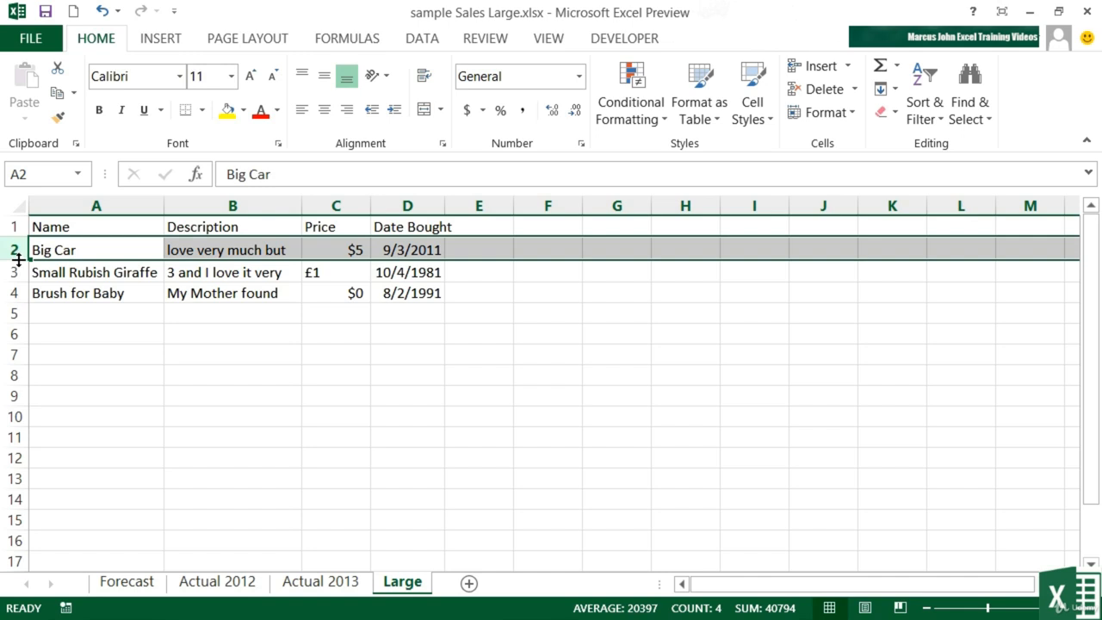
{"action": "left_click_drag", "start_coordinate": [14, 260], "coordinate": [20, 285]}
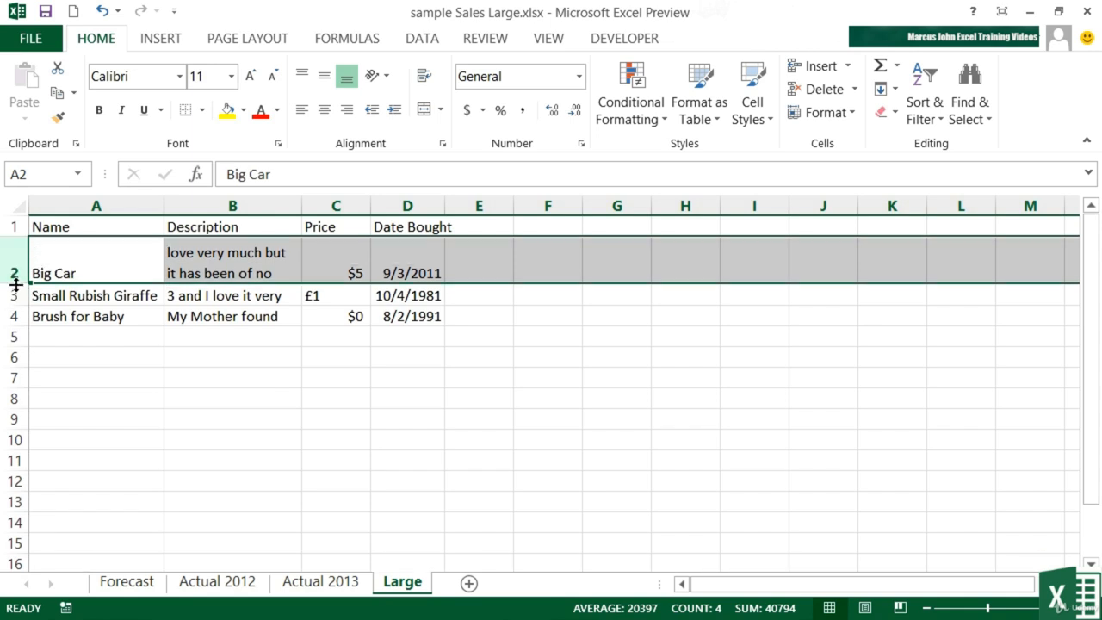
{"action": "double_click", "coordinate": [15, 284]}
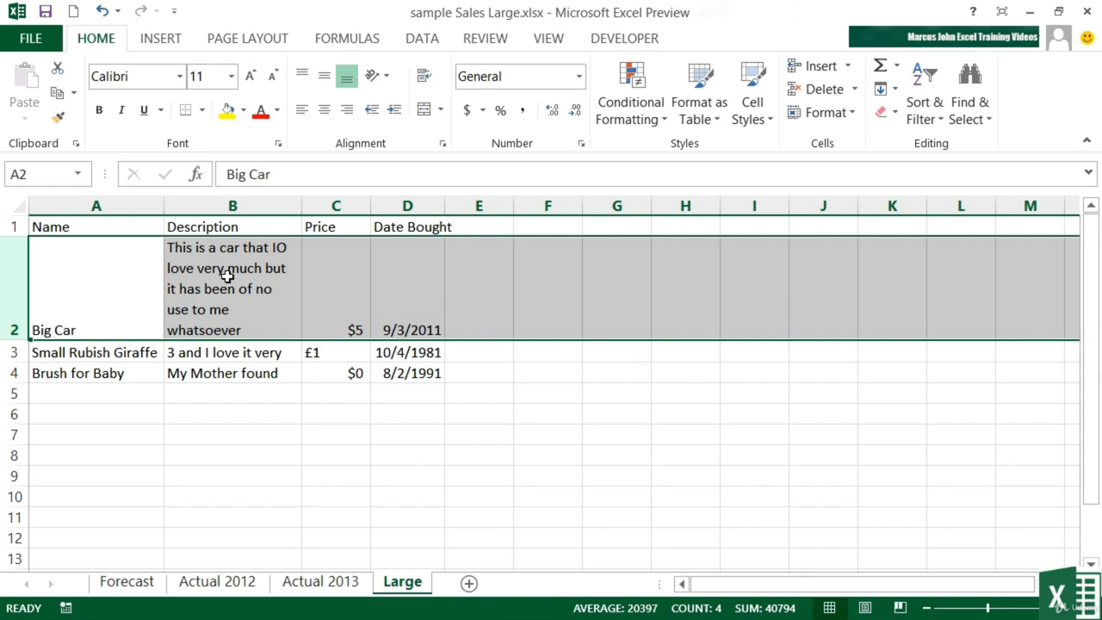
{"action": "left_click", "coordinate": [296, 205]}
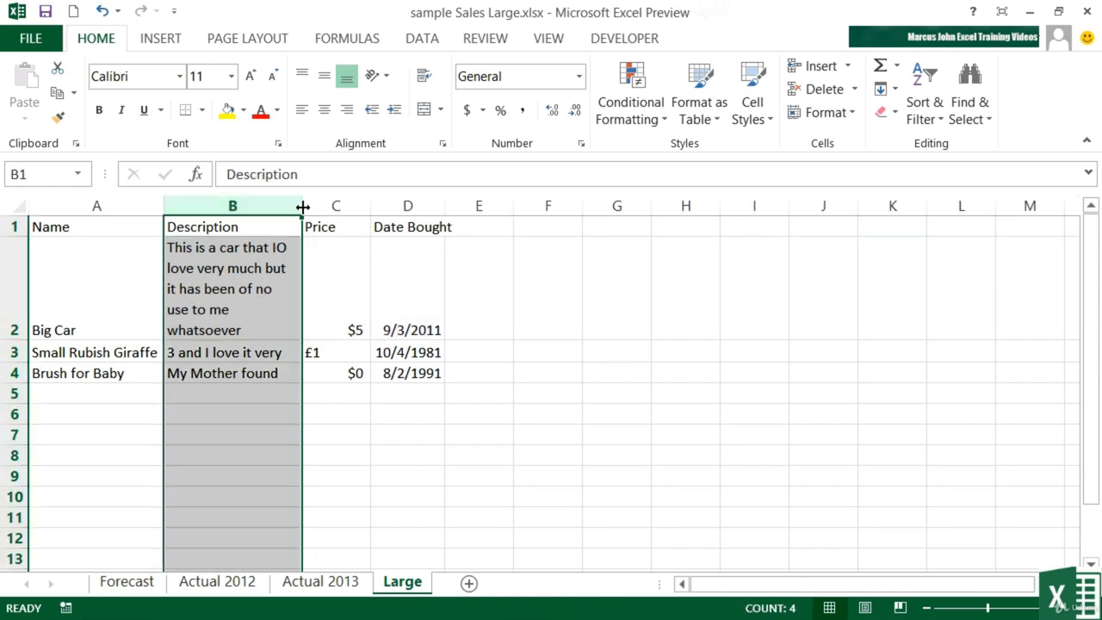
{"action": "left_click_drag", "start_coordinate": [302, 206], "coordinate": [340, 205]}
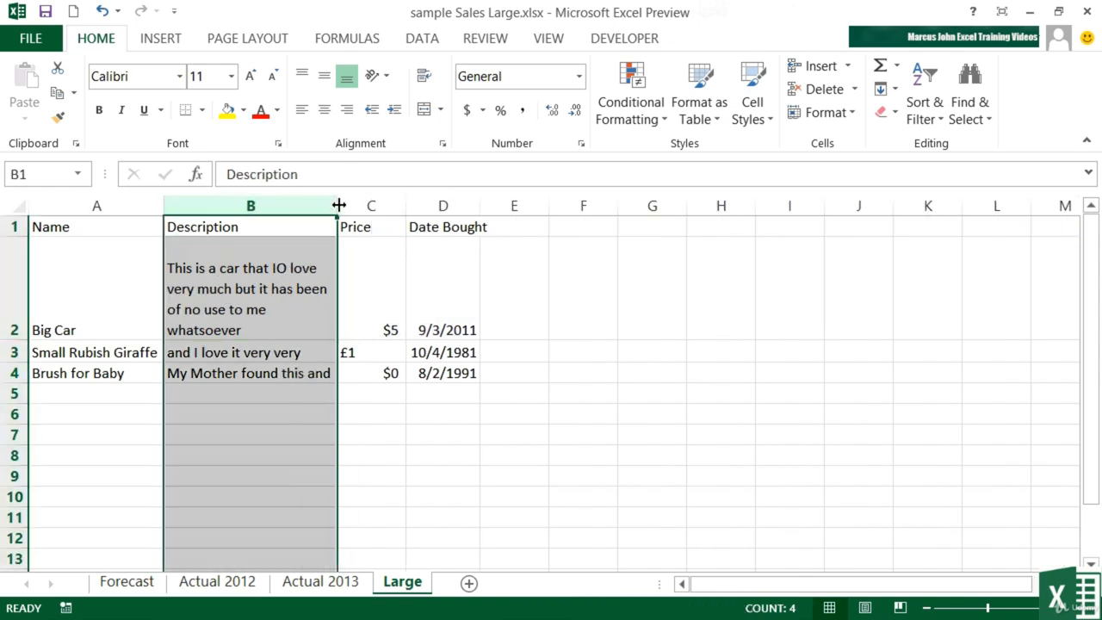
Step: AutoFit the Big Car row's height to its wrapped description, and AutoFit rows 3 and 4 together to their descriptions
{"action": "left_click", "coordinate": [225, 264]}
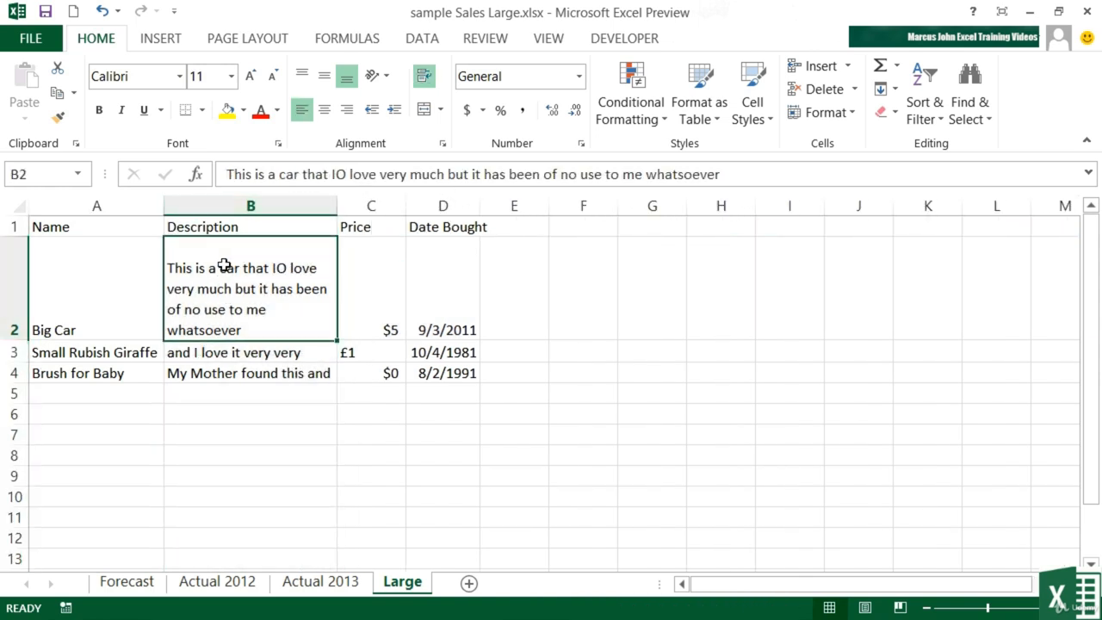
{"action": "double_click", "coordinate": [18, 340]}
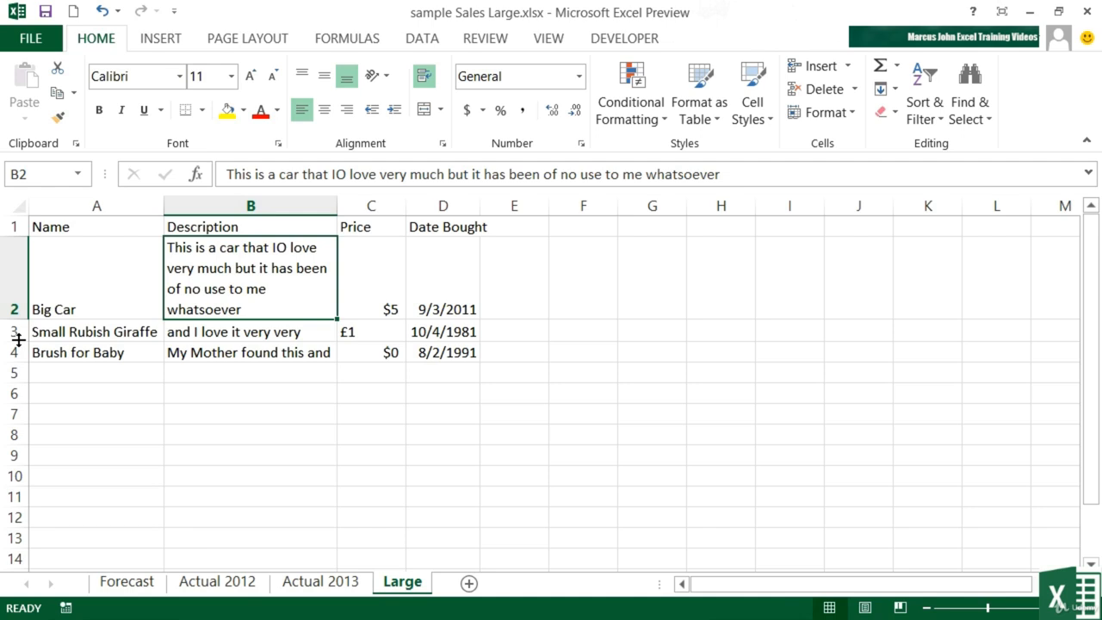
{"action": "left_click_drag", "start_coordinate": [14, 330], "coordinate": [14, 352]}
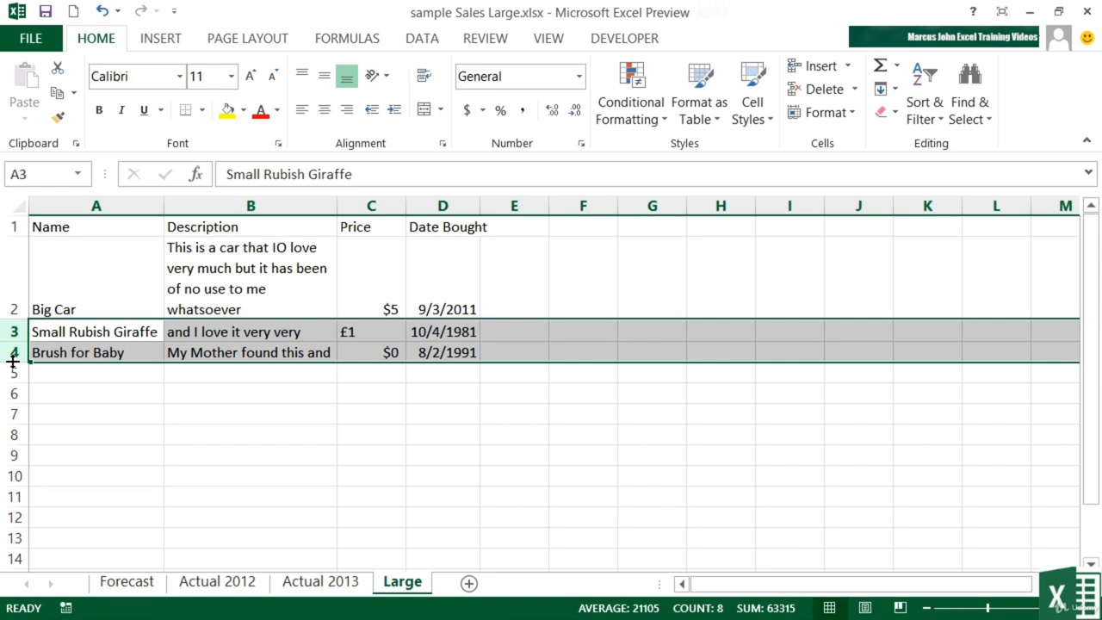
{"action": "double_click", "coordinate": [13, 362]}
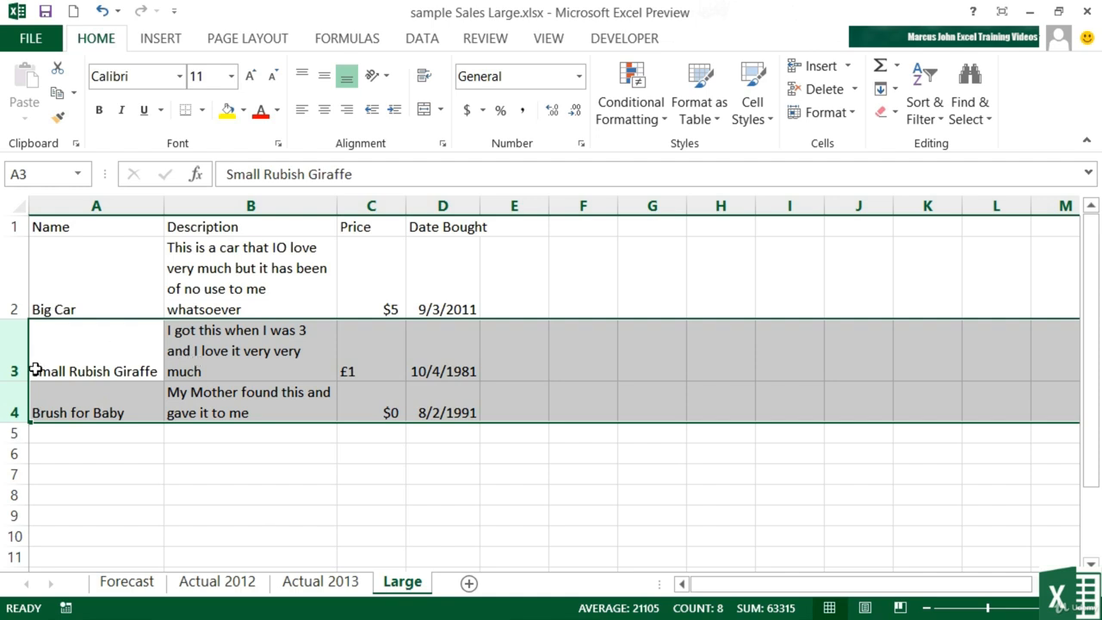
Step: Shorten the Brush for Baby row slightly, and AutoFit its height to the wrapped description
{"action": "left_click", "coordinate": [15, 398]}
{"action": "mouse_move", "coordinate": [25, 422]}
{"action": "left_mouse_down"}
{"action": "mouse_move", "coordinate": [19, 387]}
{"action": "mouse_move", "coordinate": [22, 413]}
{"action": "left_mouse_up"}
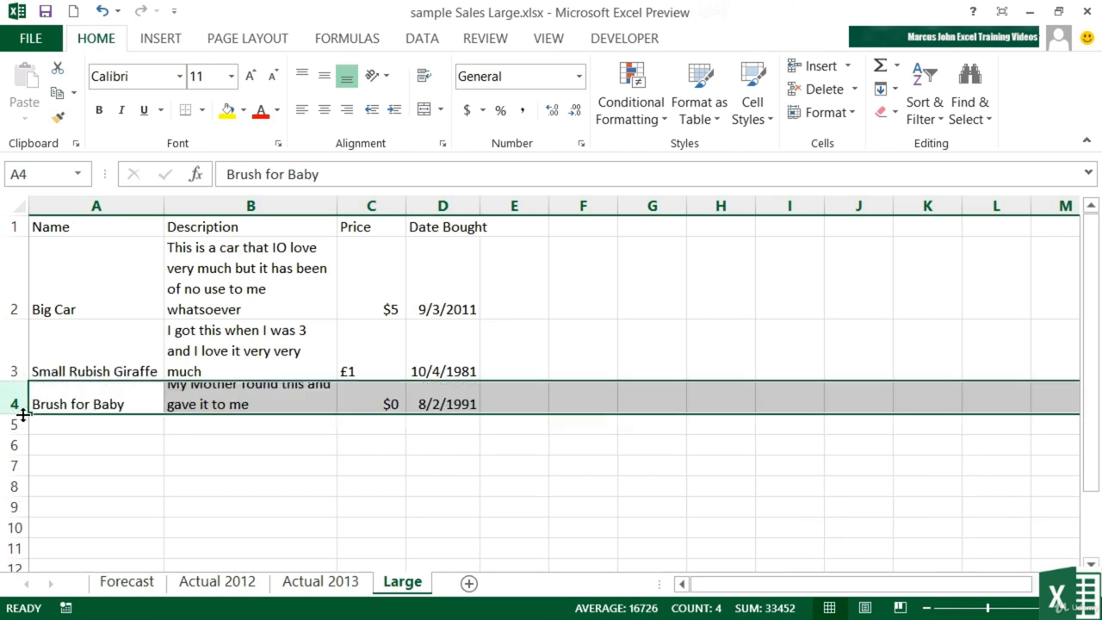
{"action": "double_click", "coordinate": [22, 414]}
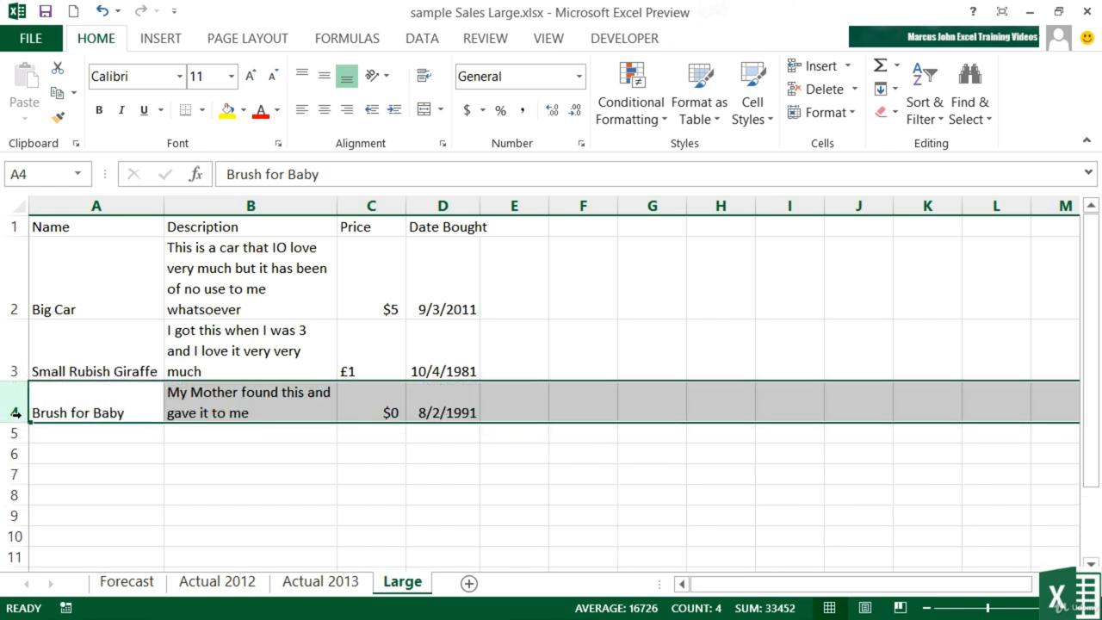